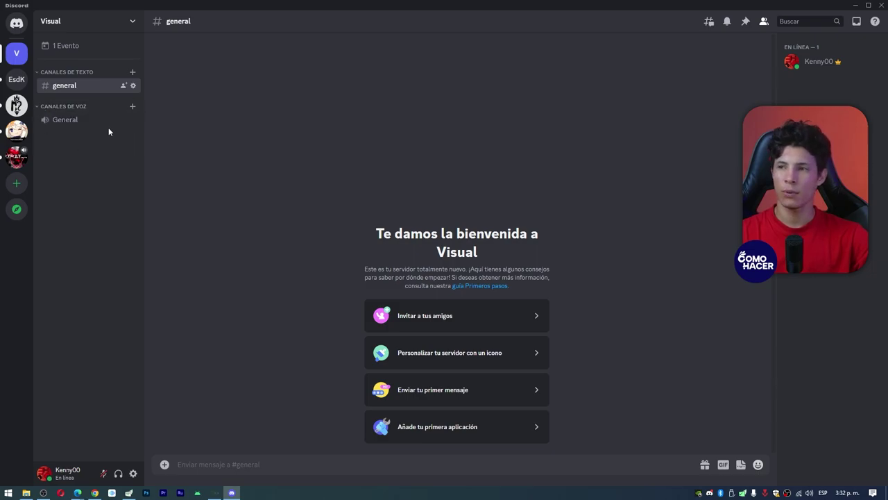
# Step: Create a voice channel named Prueba under Canales de voz, join it and show its call view
pyautogui.click(132, 107)
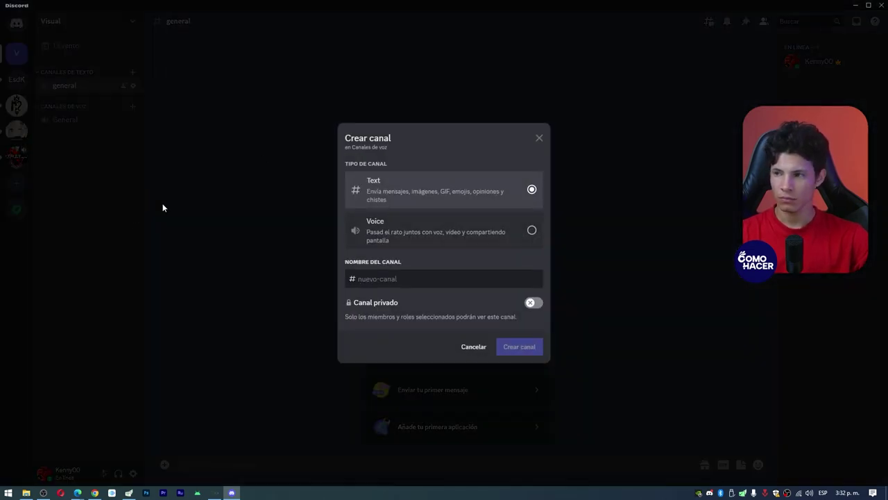
pyautogui.click(416, 230)
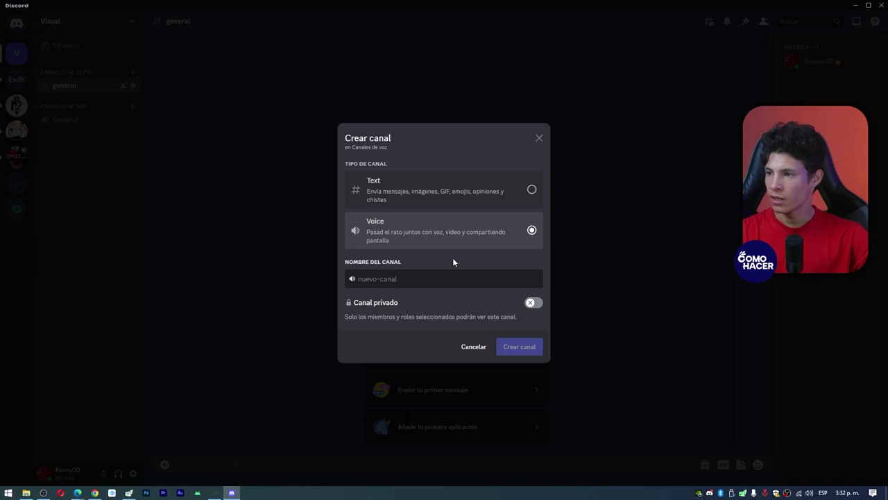
pyautogui.click(404, 278)
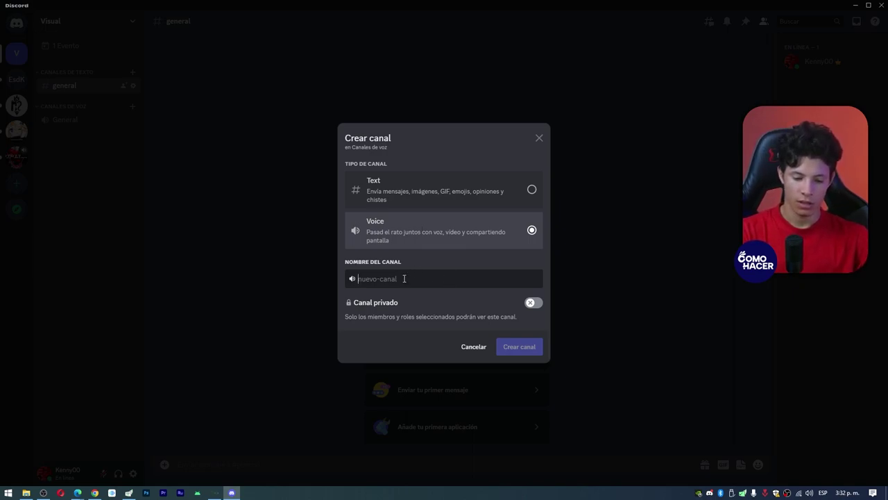
pyautogui.write('Prueba')
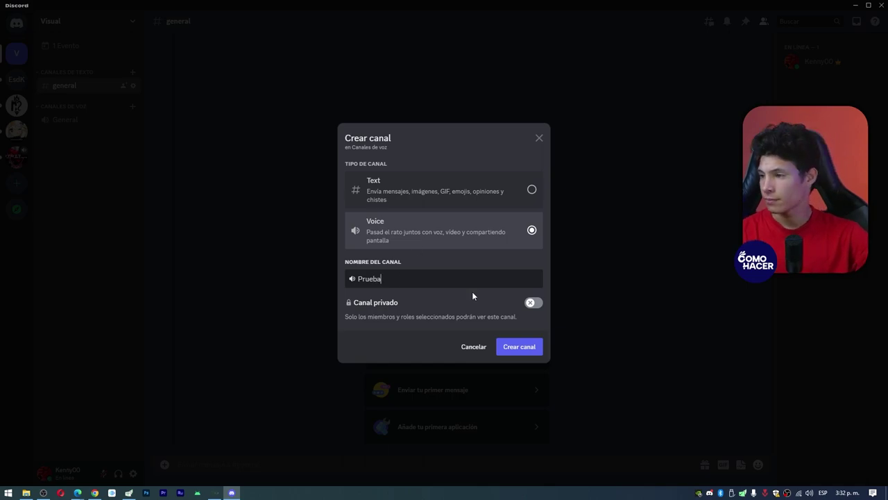
pyautogui.click(519, 346)
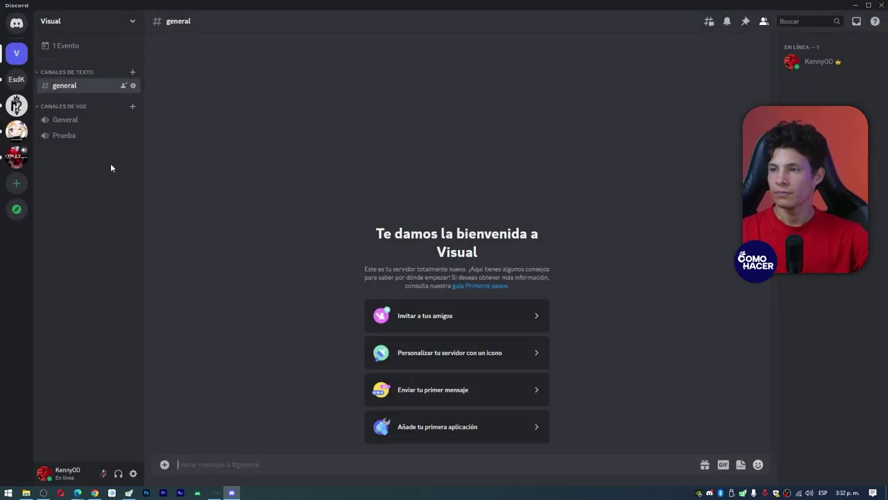
pyautogui.click(94, 139)
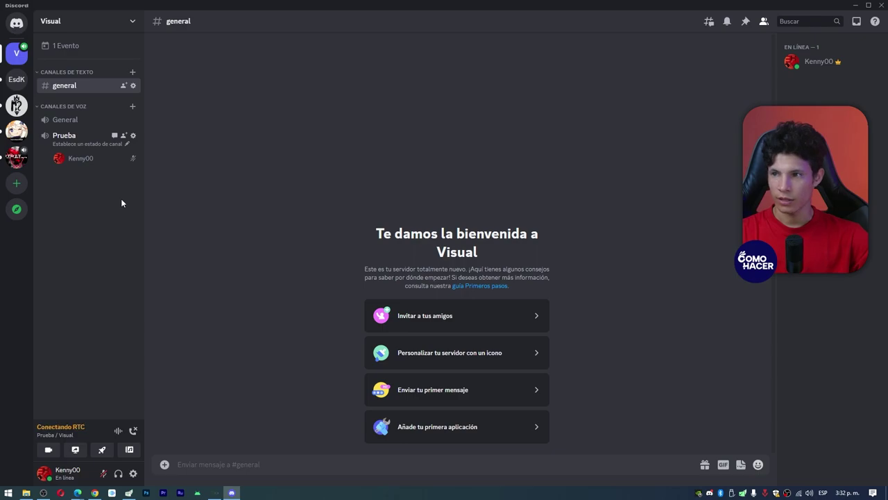
pyautogui.click(83, 137)
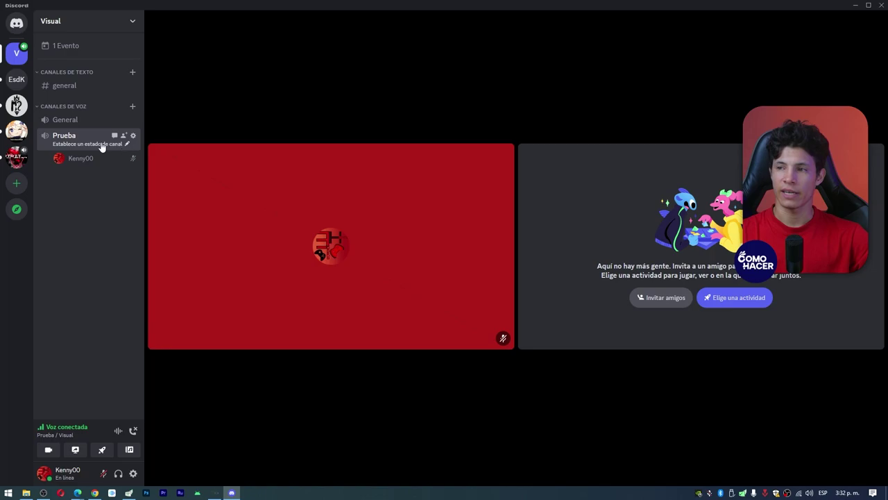
# Step: Open the Prueba channel's settings and set its slow mode (Modo pausado) to 1 min
pyautogui.click(134, 135)
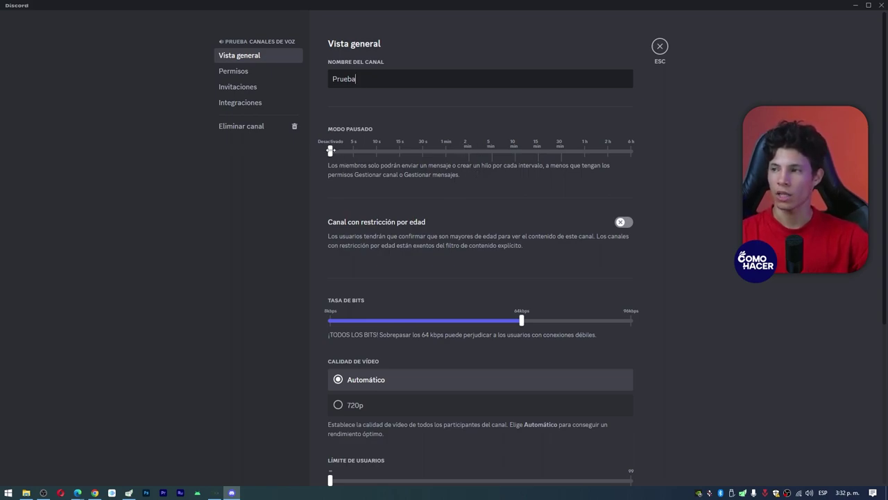
pyautogui.moveTo(331, 150); pyautogui.dragTo(446, 151)
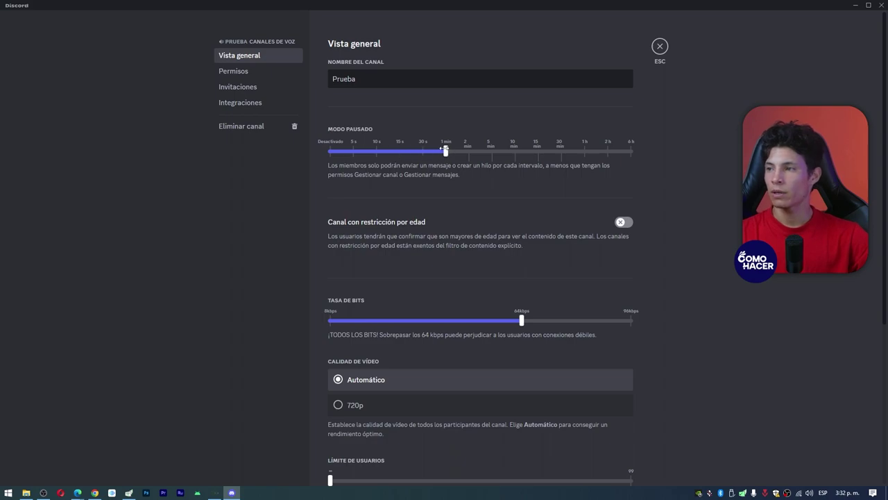
pyautogui.scroll(-1, 401, 229)
pyautogui.scroll(-1, 401, 229)
pyautogui.scroll(2, 401, 229)
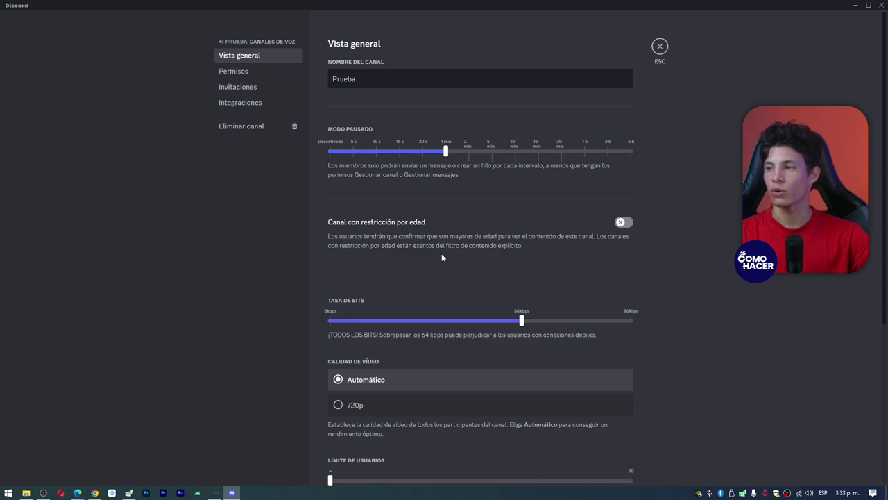
# Step: Enable the age restriction for the Prueba channel and save the changes
pyautogui.click(622, 222)
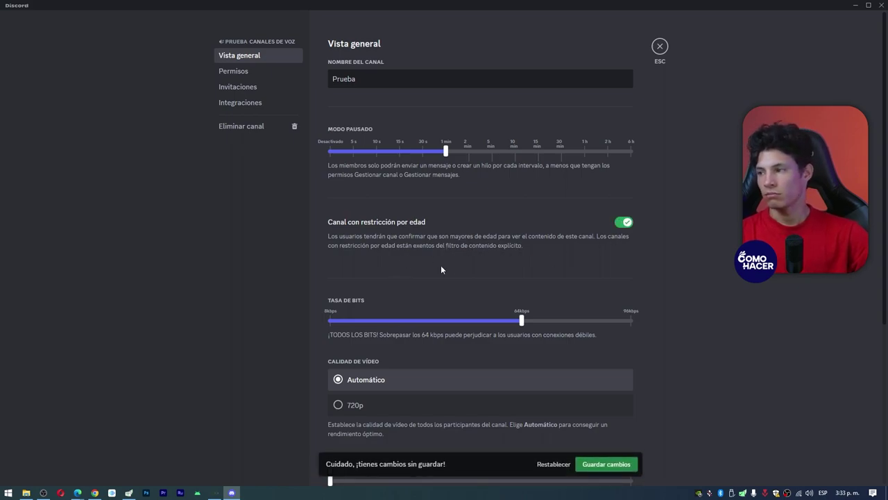
pyautogui.scroll(-1, 524, 340)
pyautogui.scroll(-2, 526, 351)
pyautogui.click(606, 464)
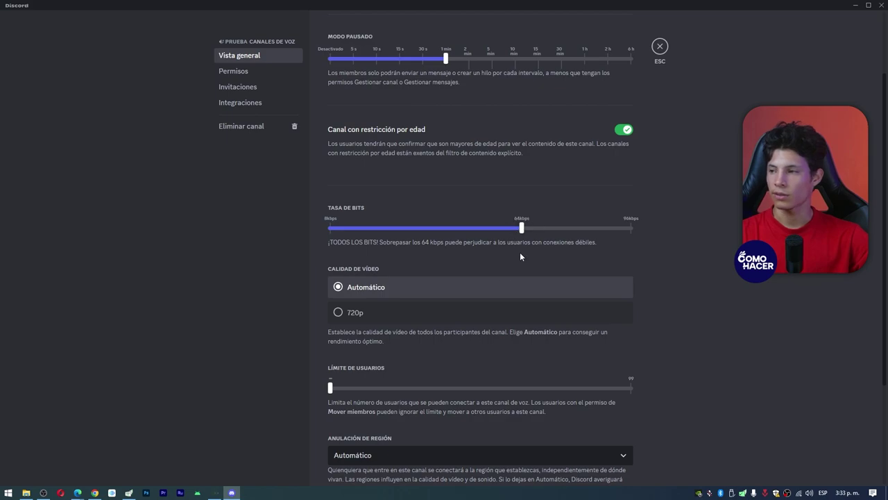
# Step: Set the channel's video quality to 720p, apply a low user limit, keep the region on Automático and save
pyautogui.scroll(-3, 426, 274)
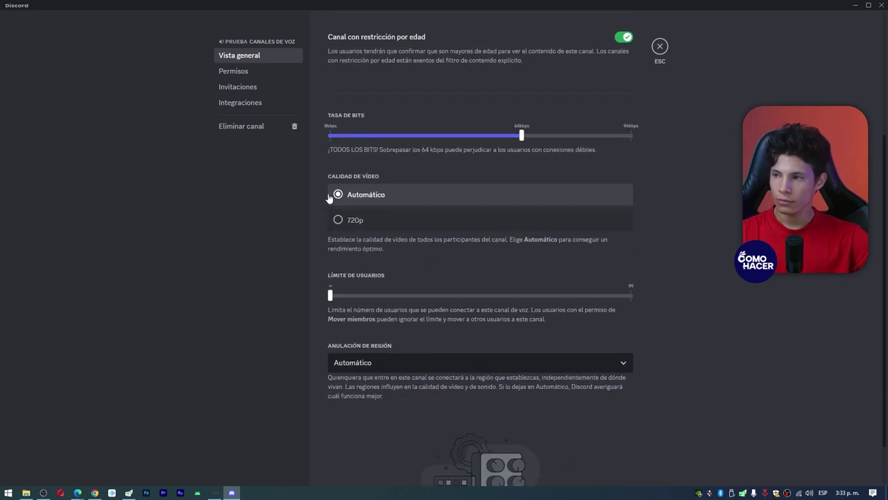
pyautogui.click(358, 220)
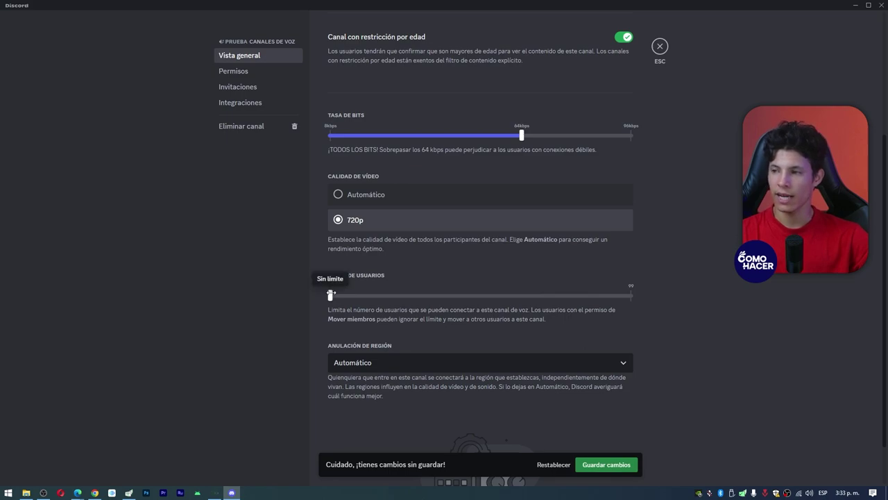
pyautogui.moveTo(330, 295); pyautogui.dragTo(360, 295)
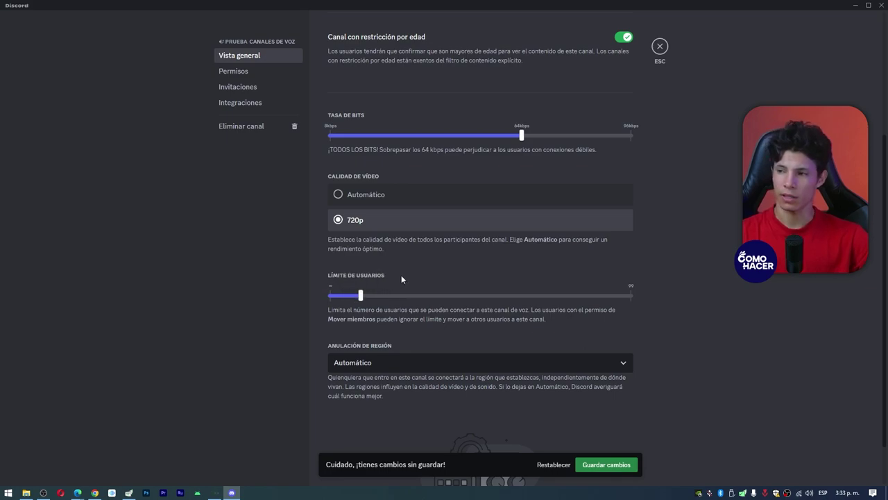
pyautogui.scroll(-2, 409, 319)
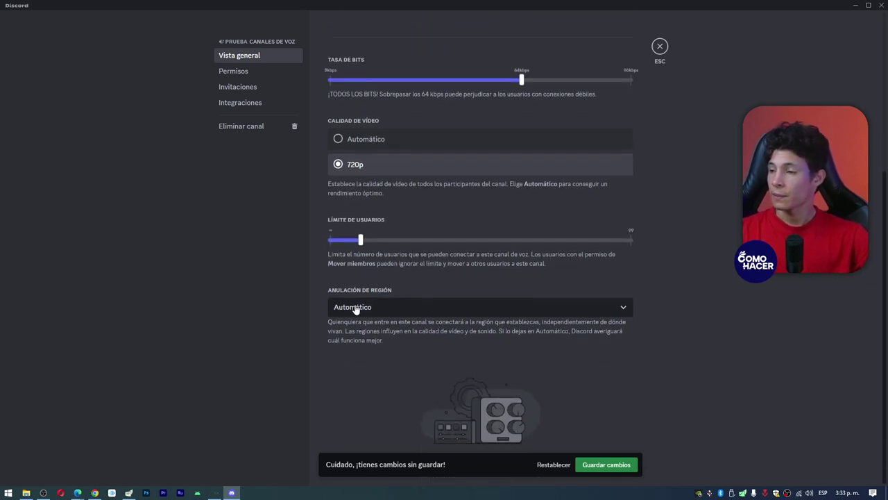
pyautogui.click(416, 312)
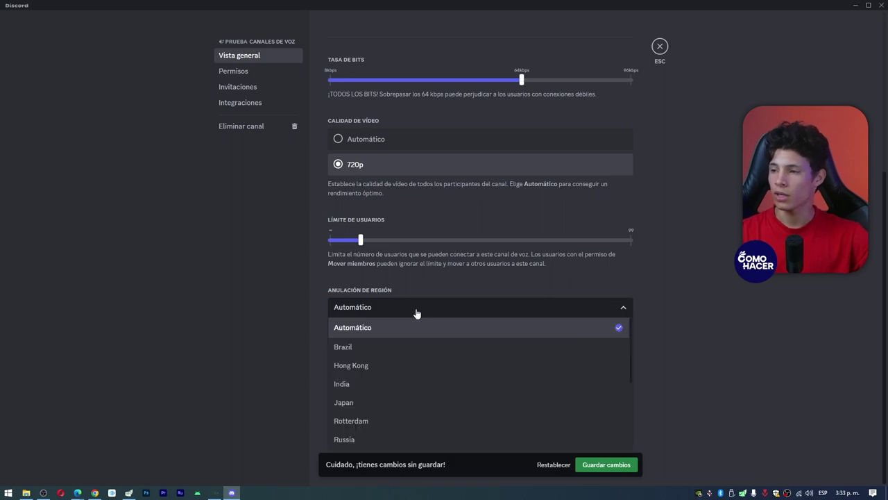
pyautogui.click(416, 312)
pyautogui.click(600, 466)
# Step: Create an invite link for the Prueba channel, close the invite dialog and select the listed invite code
pyautogui.scroll(5, 411, 216)
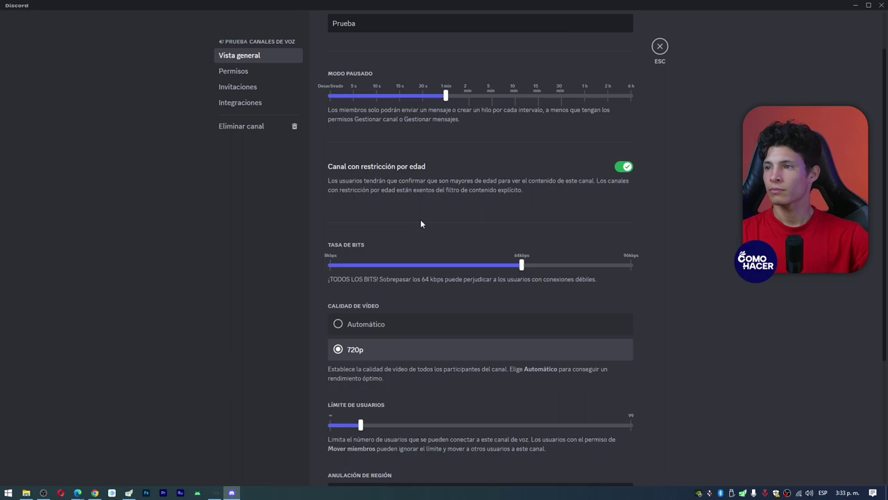
pyautogui.scroll(-3, 432, 201)
pyautogui.scroll(3, 431, 198)
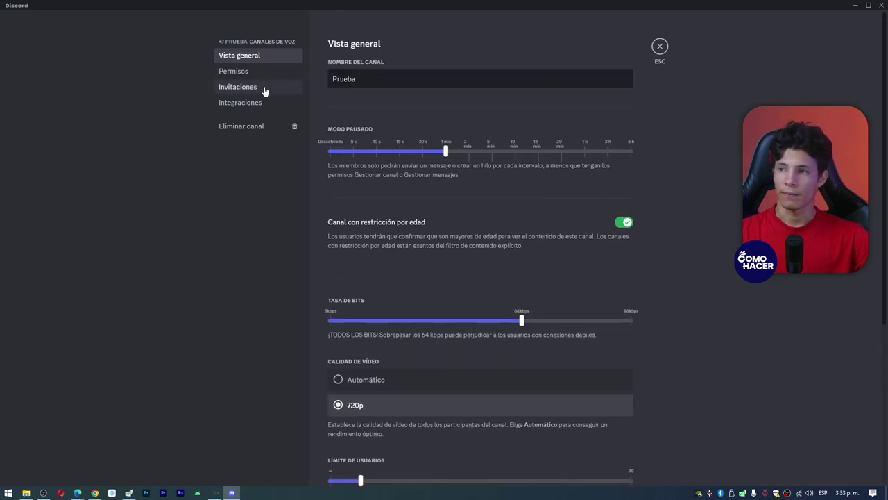
pyautogui.click(261, 88)
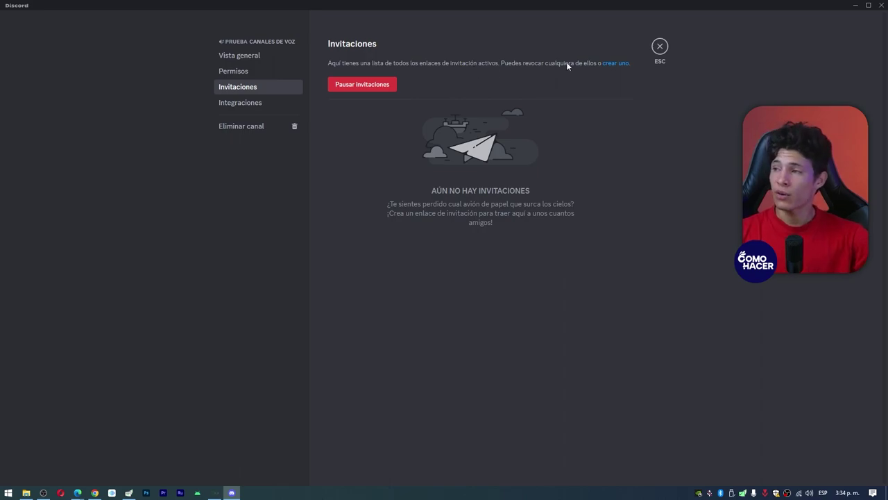
pyautogui.click(615, 65)
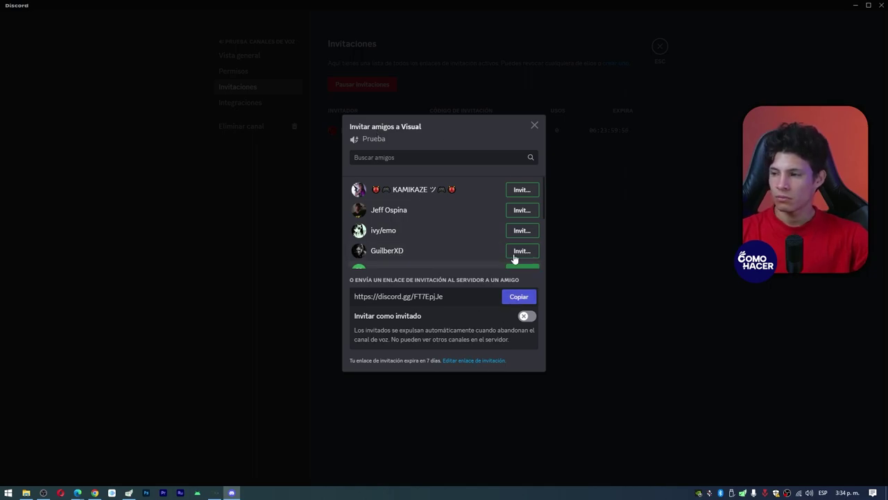
pyautogui.click(534, 125)
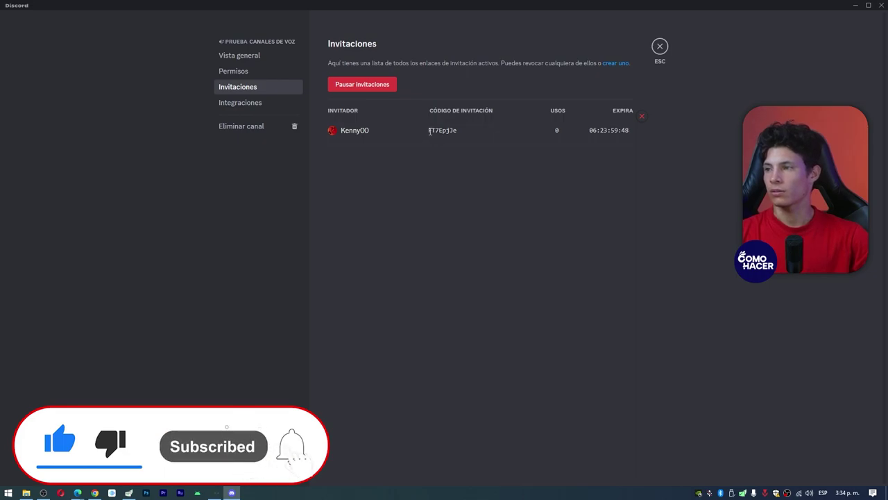
pyautogui.moveTo(430, 131); pyautogui.dragTo(457, 131)
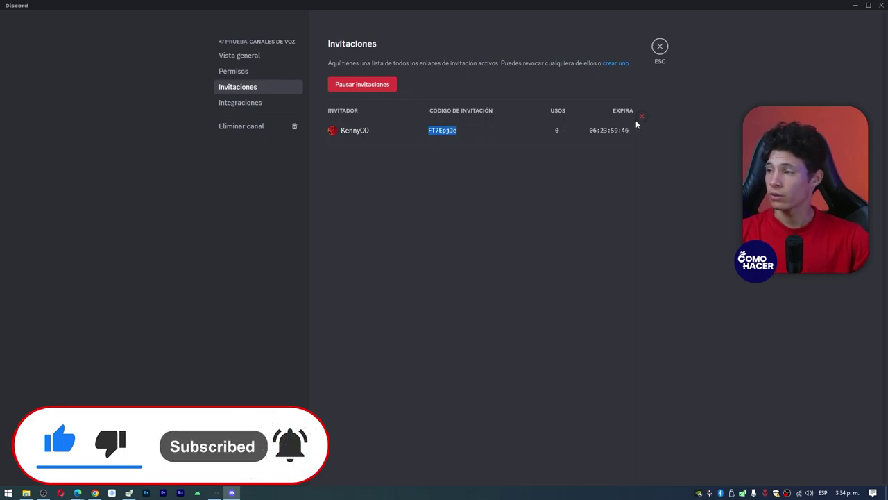
# Step: Pause the server's invitations for 2 horas and save the security measure
pyautogui.click(358, 82)
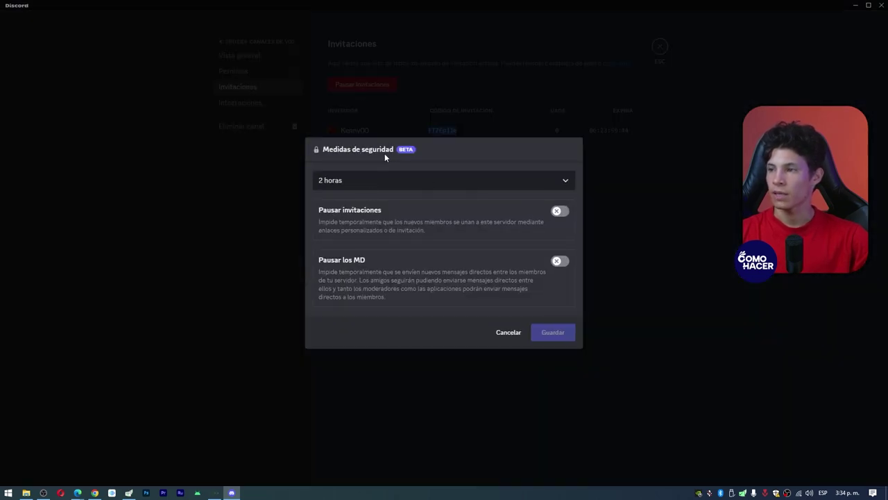
pyautogui.click(558, 211)
pyautogui.click(548, 331)
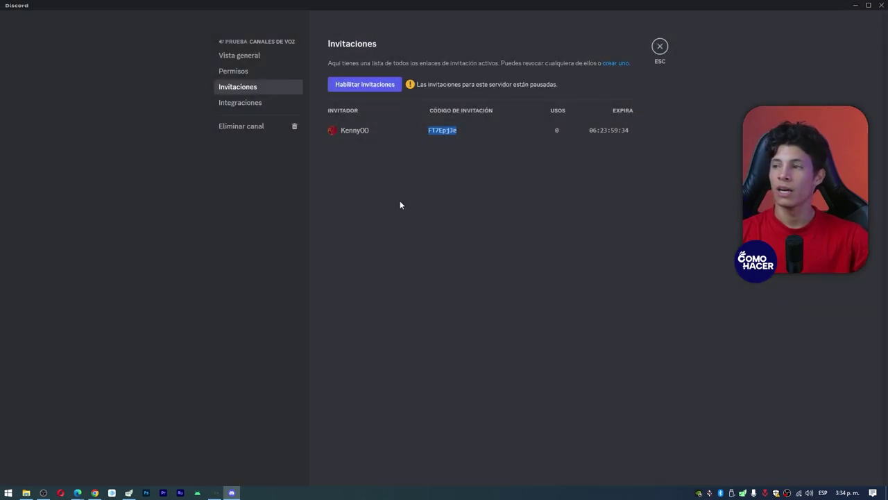
# Step: Create two webhooks in the Prueba channel's integrations
pyautogui.click(240, 102)
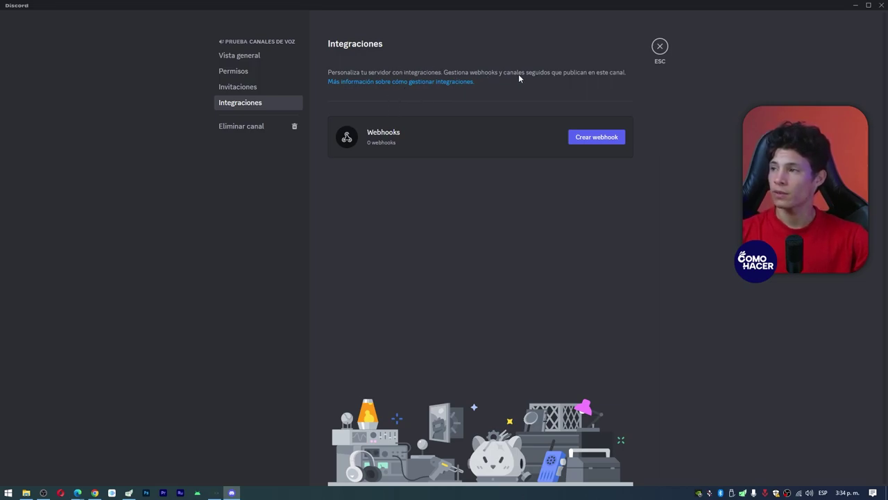
pyautogui.click(605, 137)
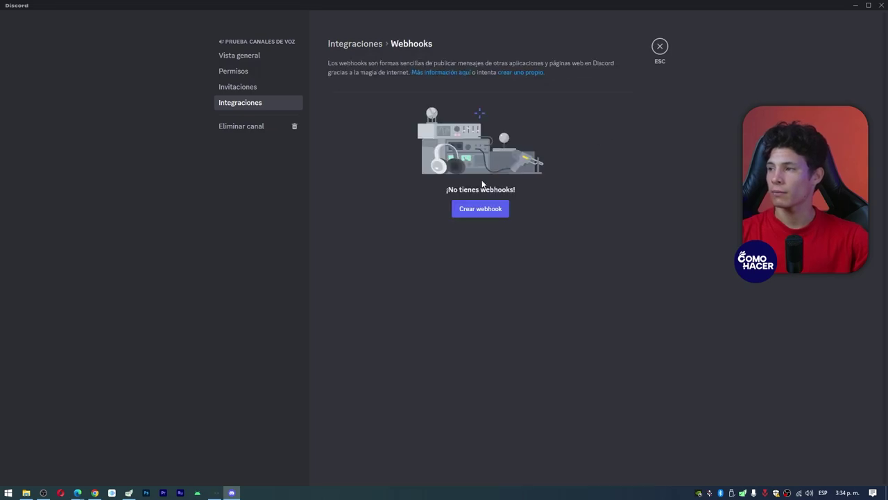
pyautogui.doubleClick(481, 210)
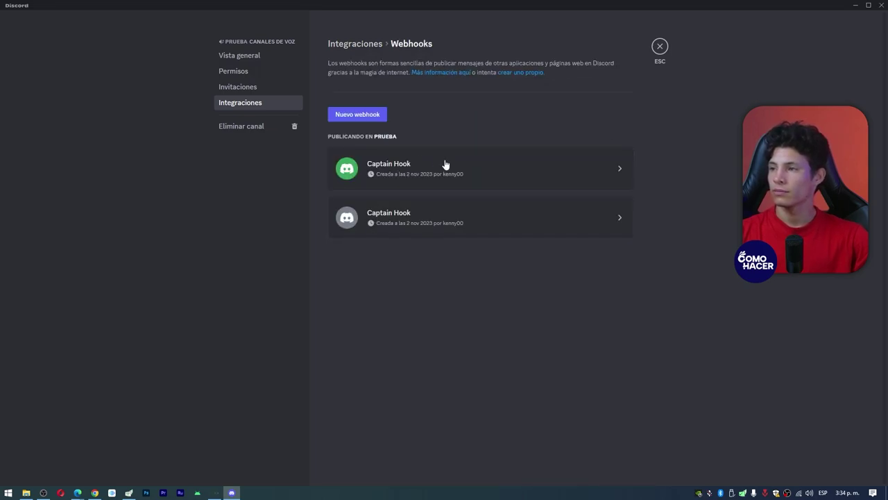
# Step: Expand the green-icon webhook and examine its name field and the channels it can post to
pyautogui.click(468, 173)
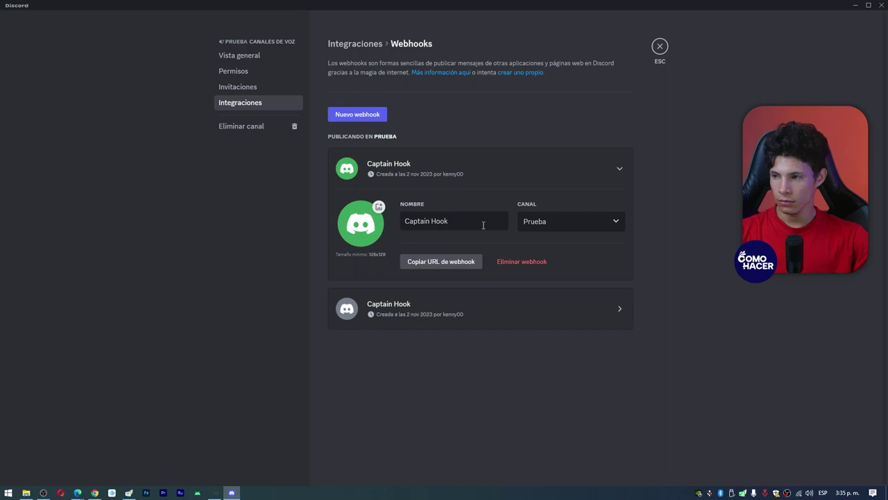
pyautogui.moveTo(470, 224); pyautogui.dragTo(405, 221)
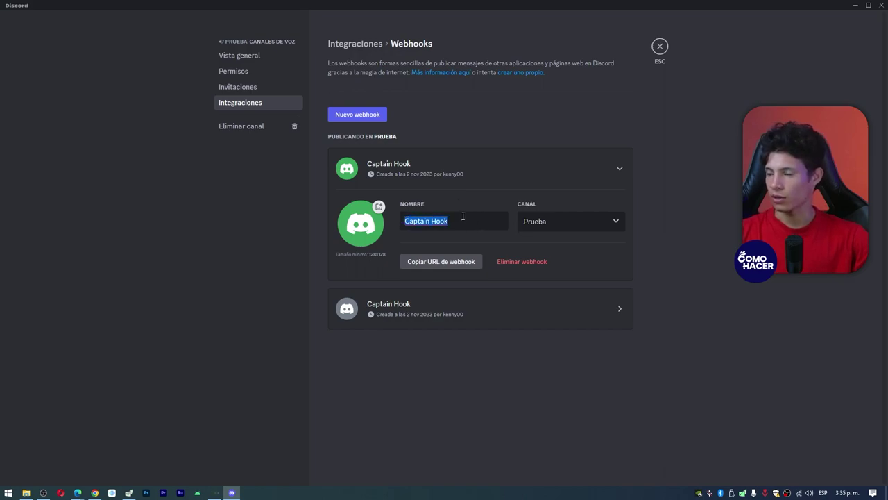
pyautogui.click(541, 222)
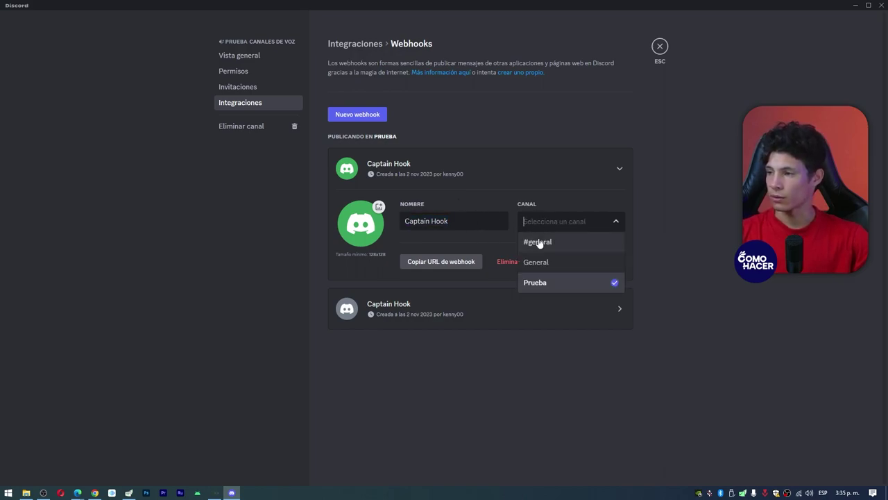
pyautogui.click(466, 241)
# Step: Delete the grey-icon webhook and expand the remaining one's details
pyautogui.click(440, 308)
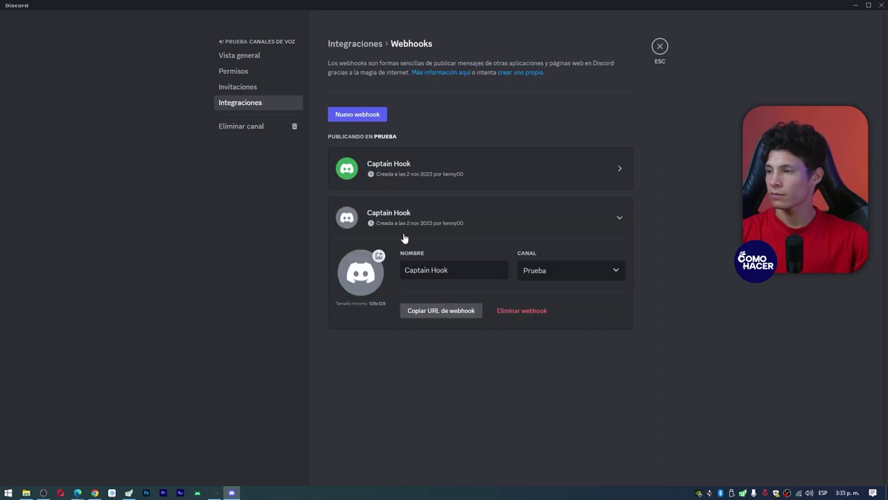
pyautogui.click(524, 312)
pyautogui.click(514, 272)
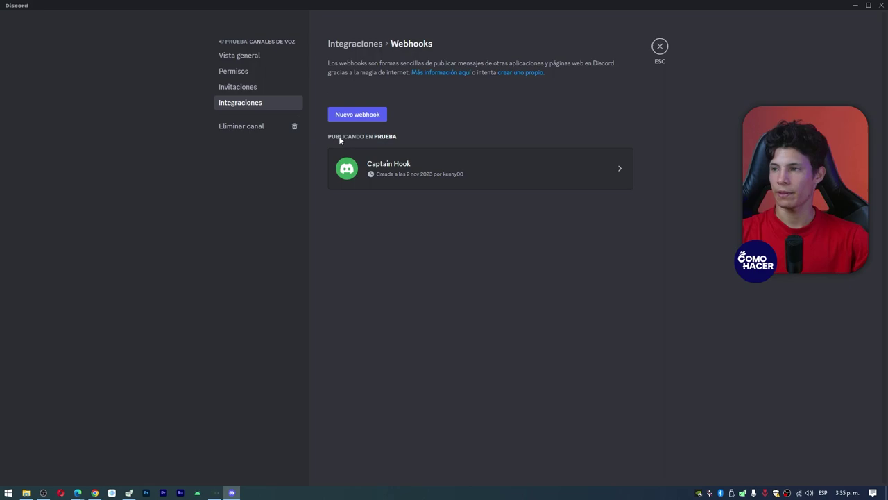
pyautogui.click(486, 179)
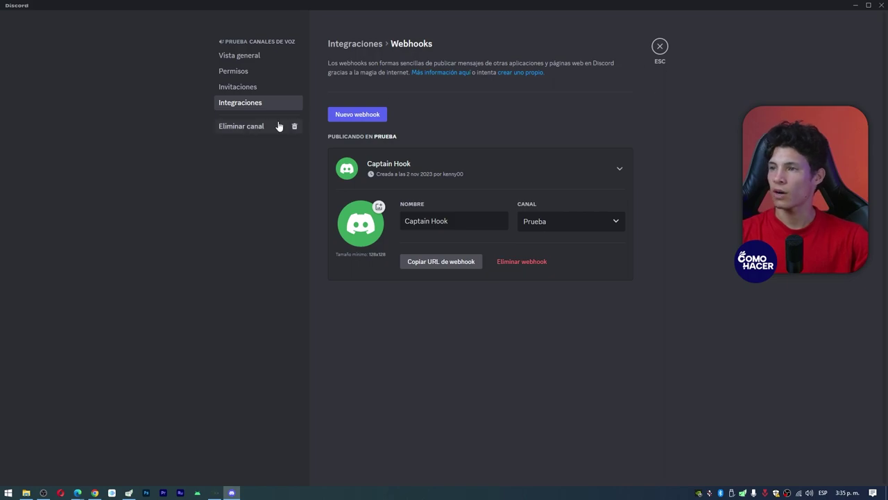
# Step: Make the Prueba channel private in its permissions without adding members or roles, and save the change
pyautogui.click(261, 74)
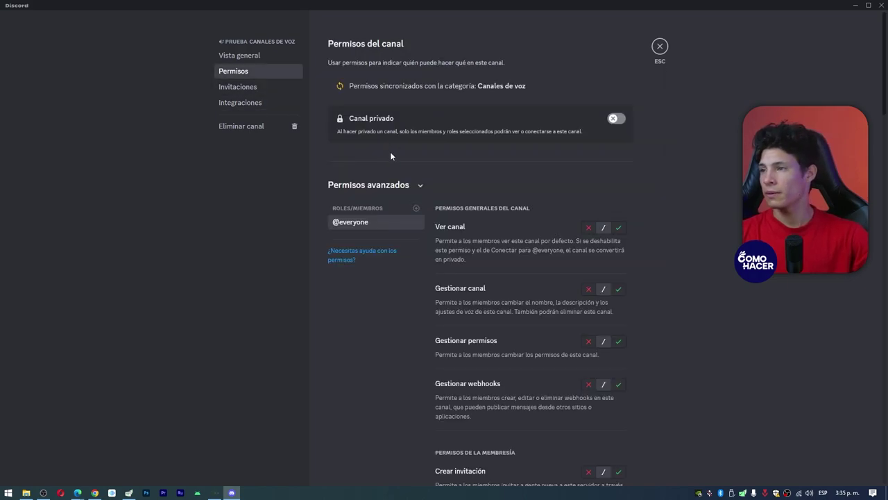
pyautogui.click(617, 118)
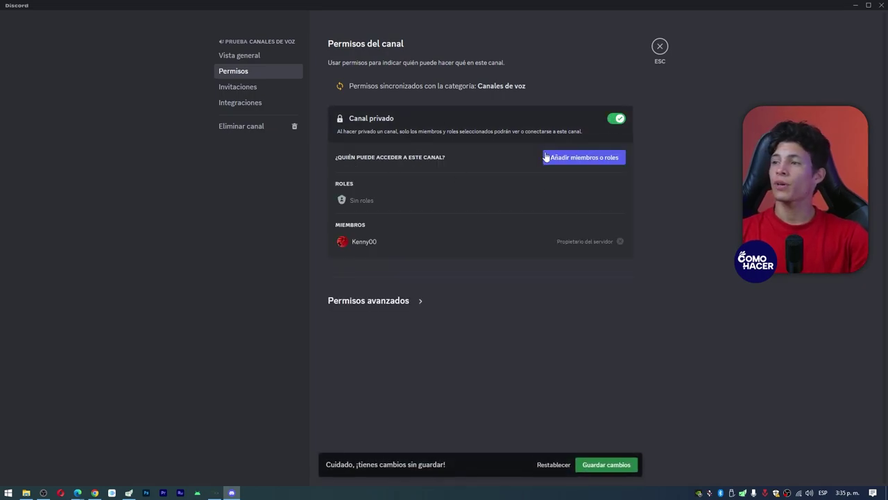
pyautogui.click(597, 161)
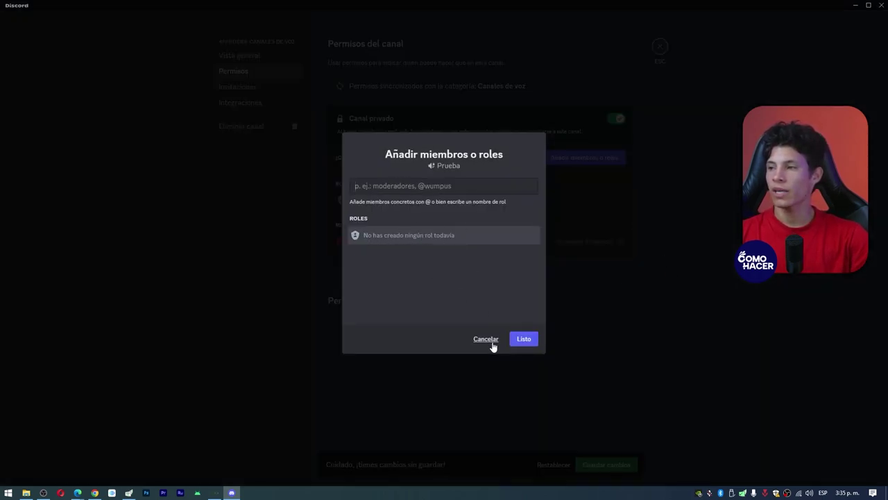
pyautogui.click(523, 338)
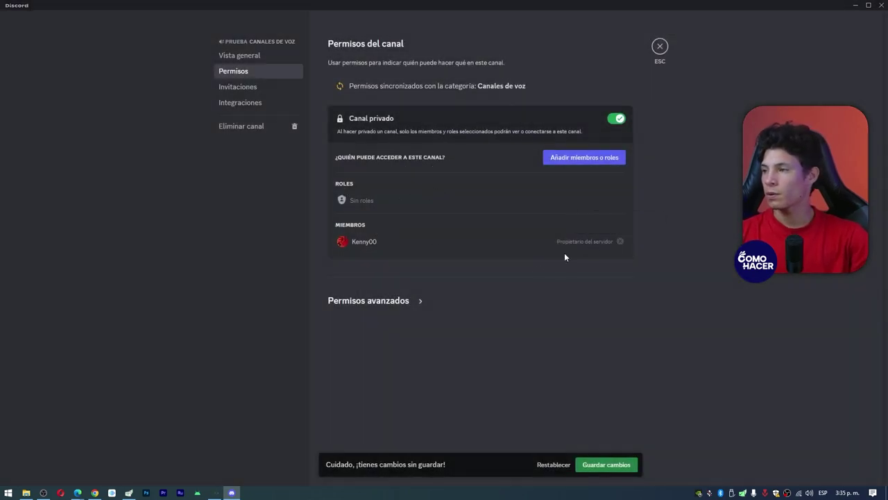
pyautogui.click(617, 463)
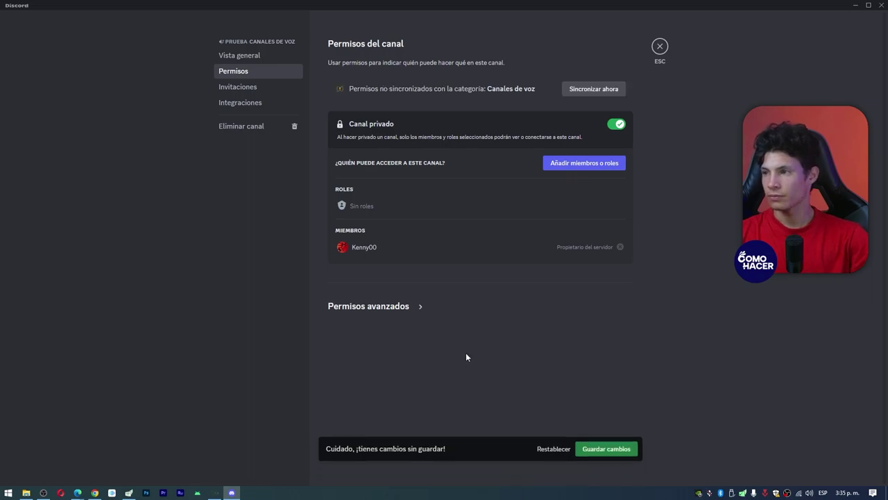
# Step: Synchronize Prueba's permissions with the Canales de voz category and close the channel settings
pyautogui.click(599, 91)
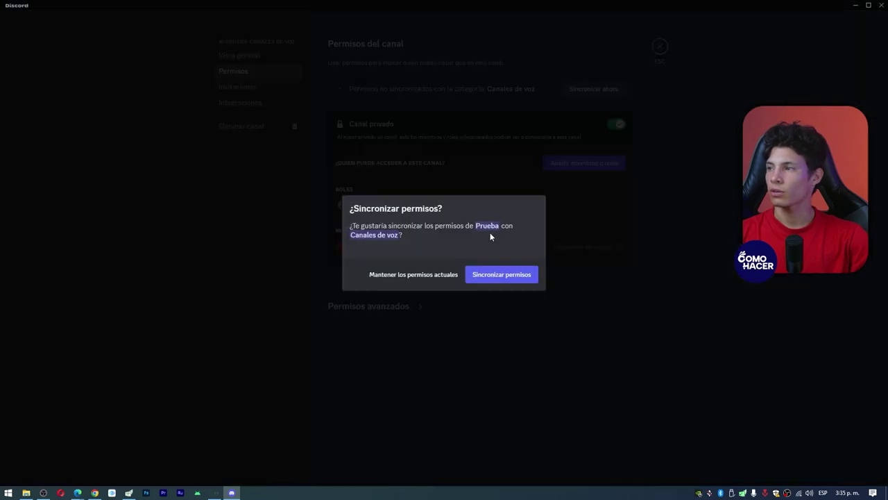
pyautogui.click(503, 276)
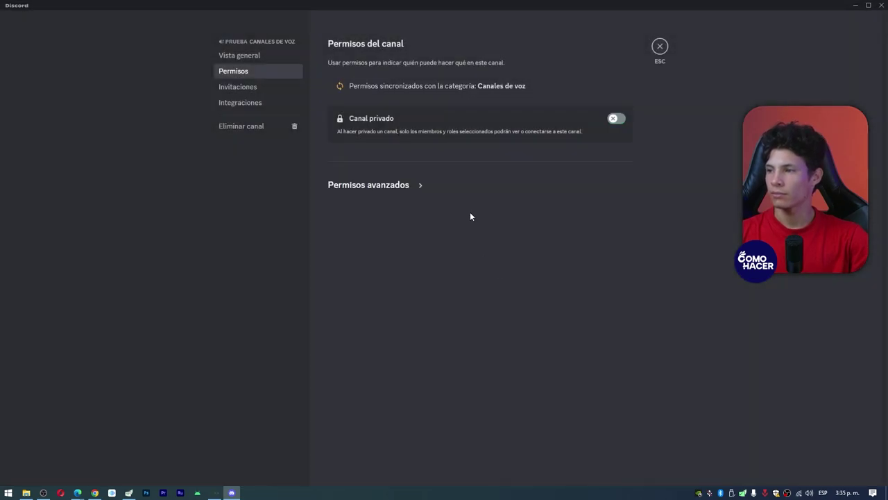
pyautogui.press('Escape')
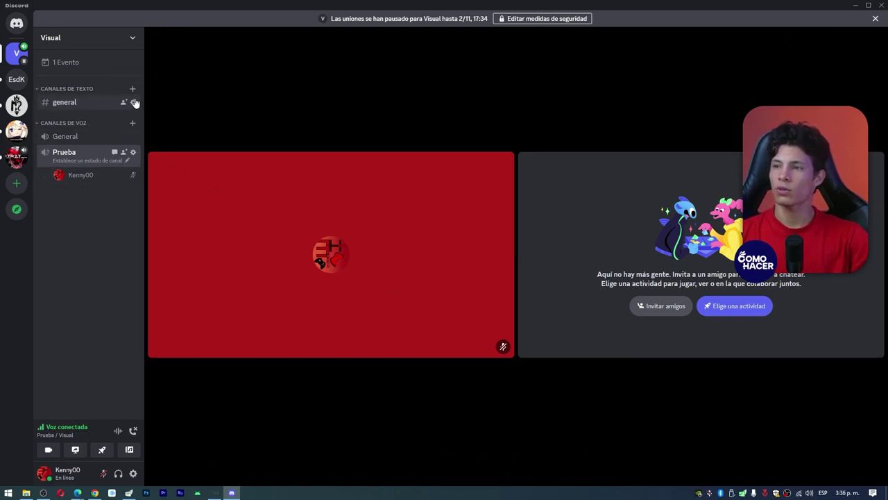
# Step: Examine the general text channel's overview settings, including the durations offered for Ocultar por inactividad
pyautogui.click(134, 102)
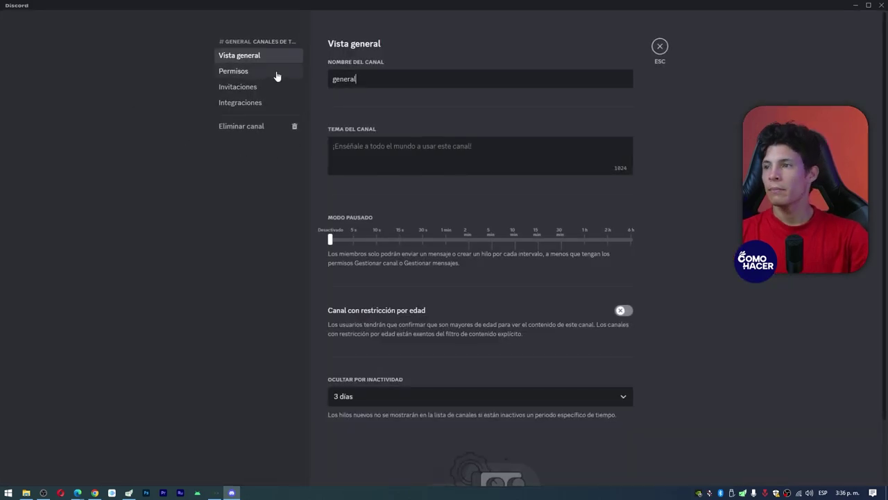
pyautogui.scroll(-1, 387, 138)
pyautogui.scroll(1, 437, 207)
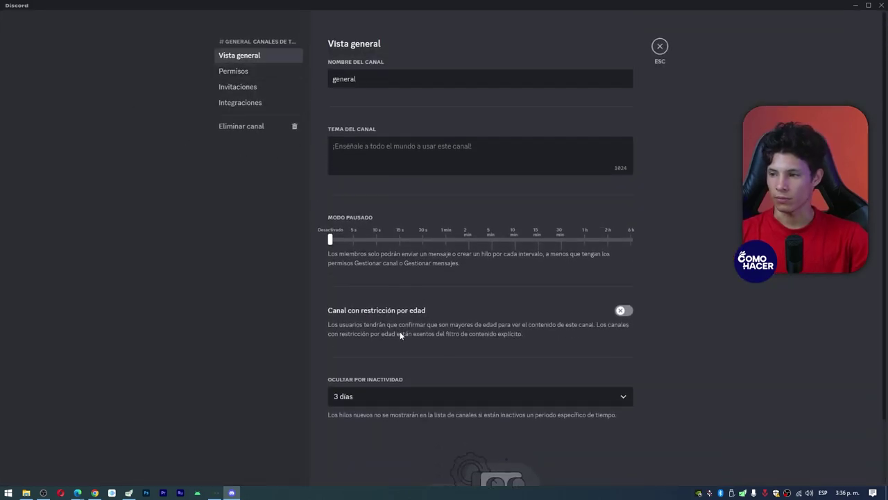
pyautogui.scroll(-2, 400, 331)
pyautogui.scroll(2, 486, 326)
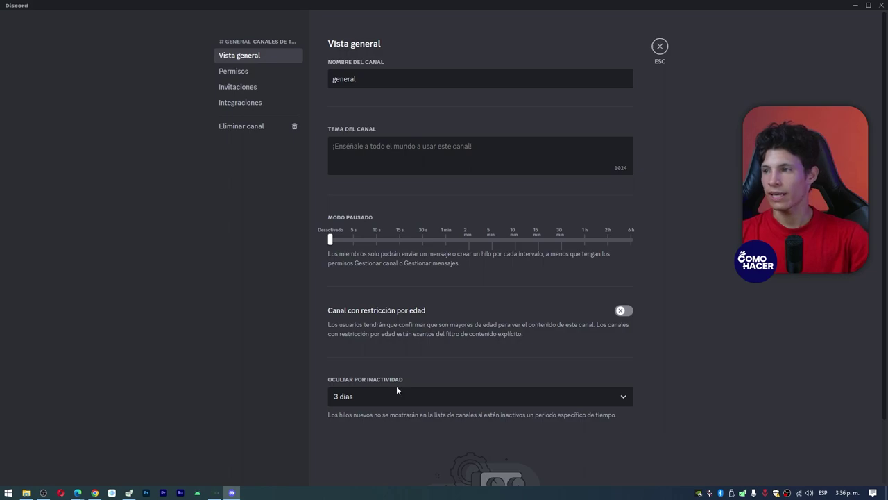
pyautogui.scroll(-2, 403, 378)
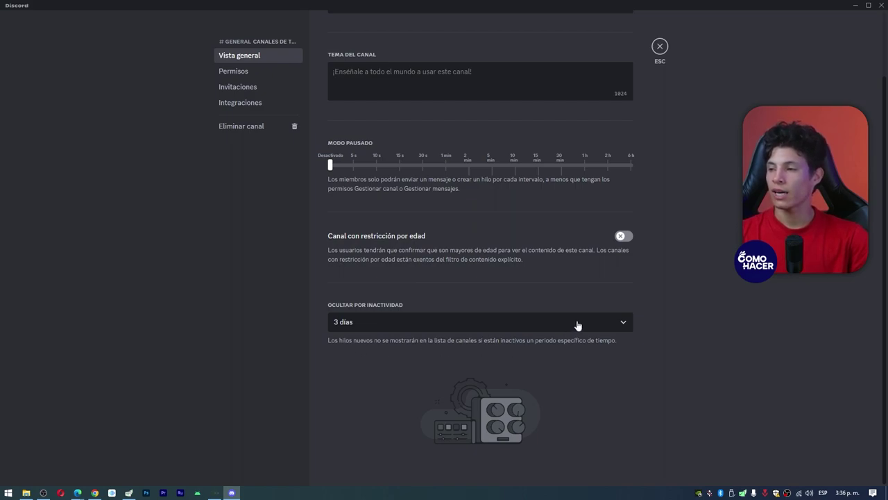
pyautogui.click(370, 322)
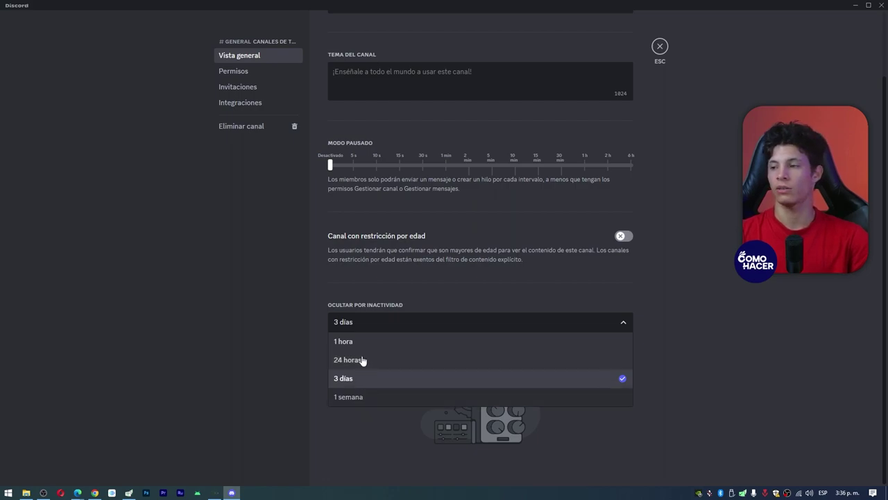
pyautogui.click(354, 281)
# Step: Try setting the general text channel's Modo pausado to 1 min
pyautogui.scroll(2, 379, 304)
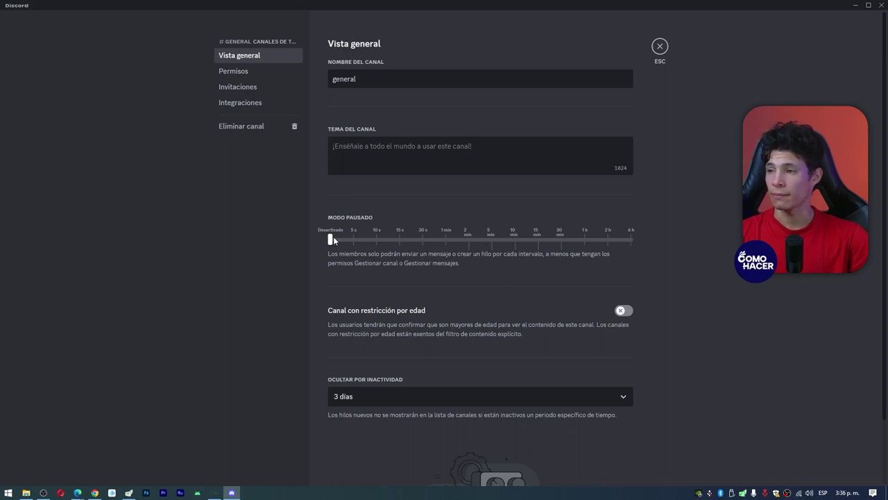
pyautogui.click(436, 240)
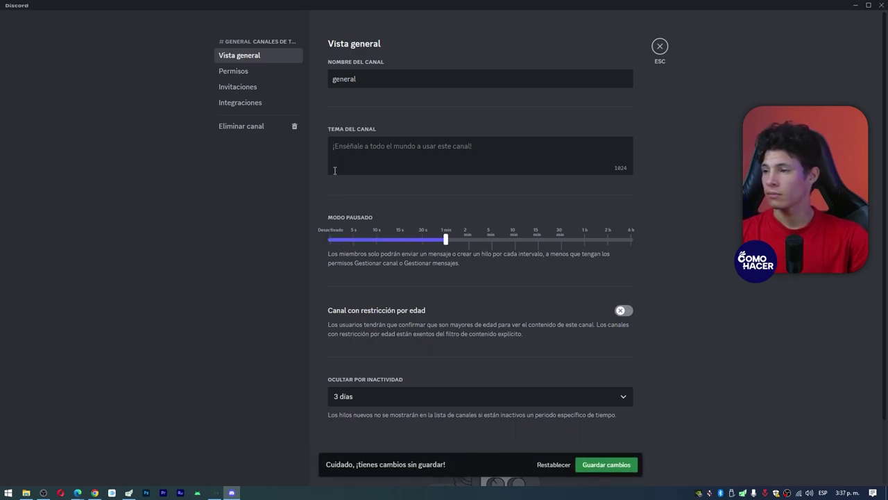
# Step: Look through the general text channel's permissions, invitations and integrations, and close its settings
pyautogui.click(252, 73)
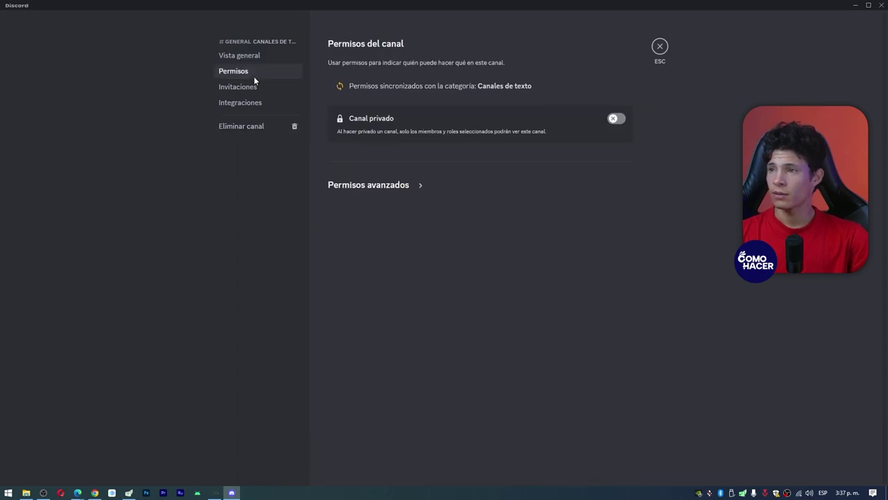
pyautogui.click(243, 86)
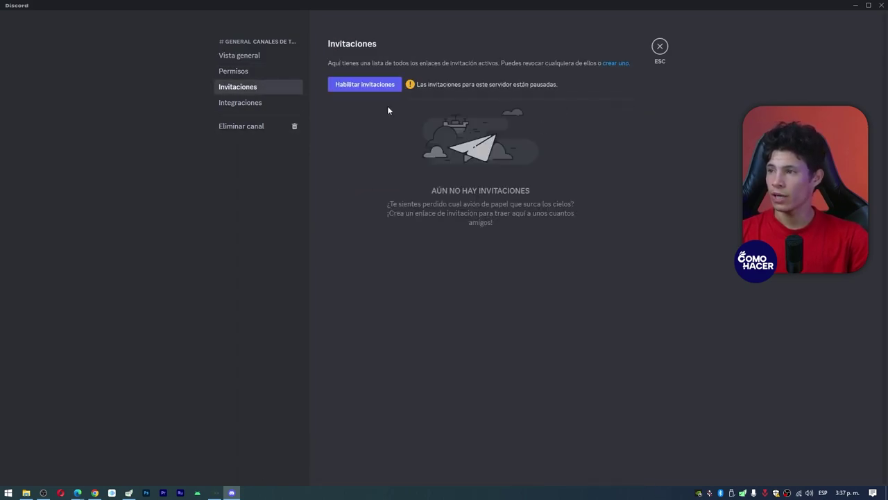
pyautogui.click(267, 104)
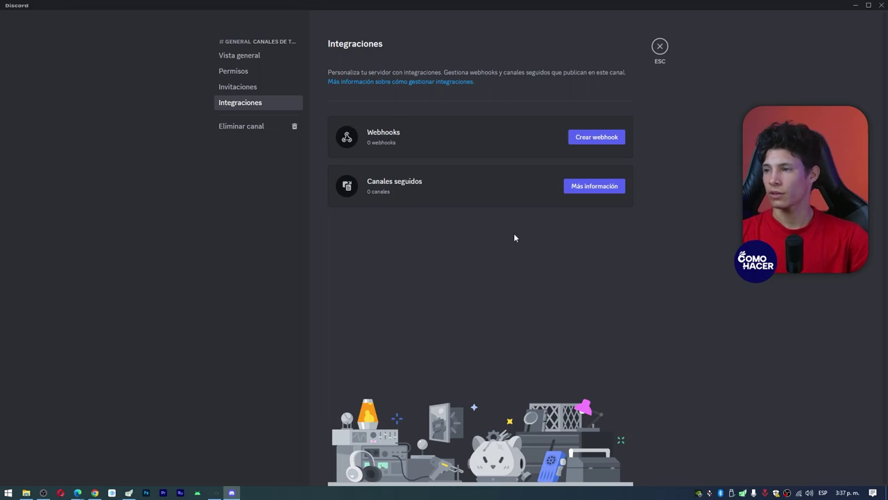
pyautogui.click(659, 47)
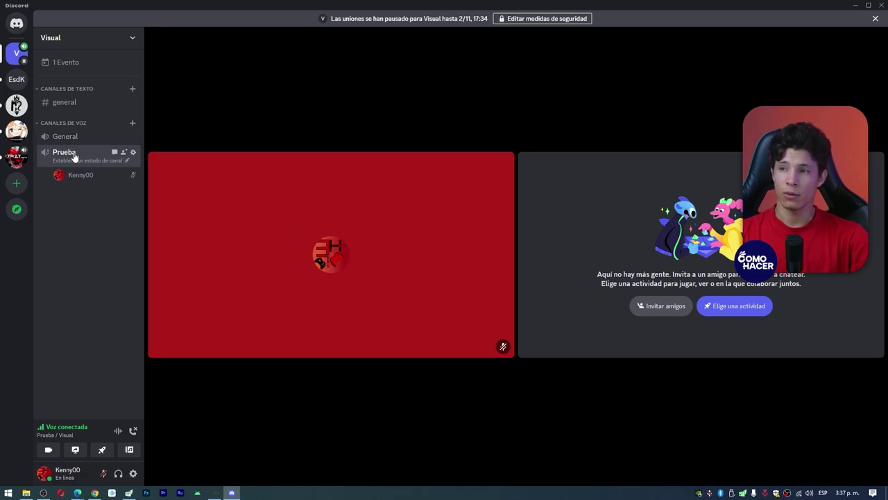
pyautogui.click(81, 69)
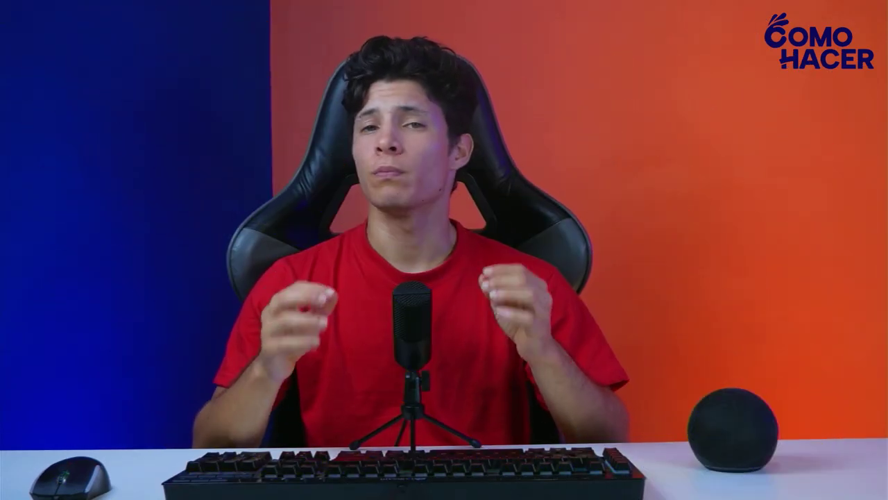